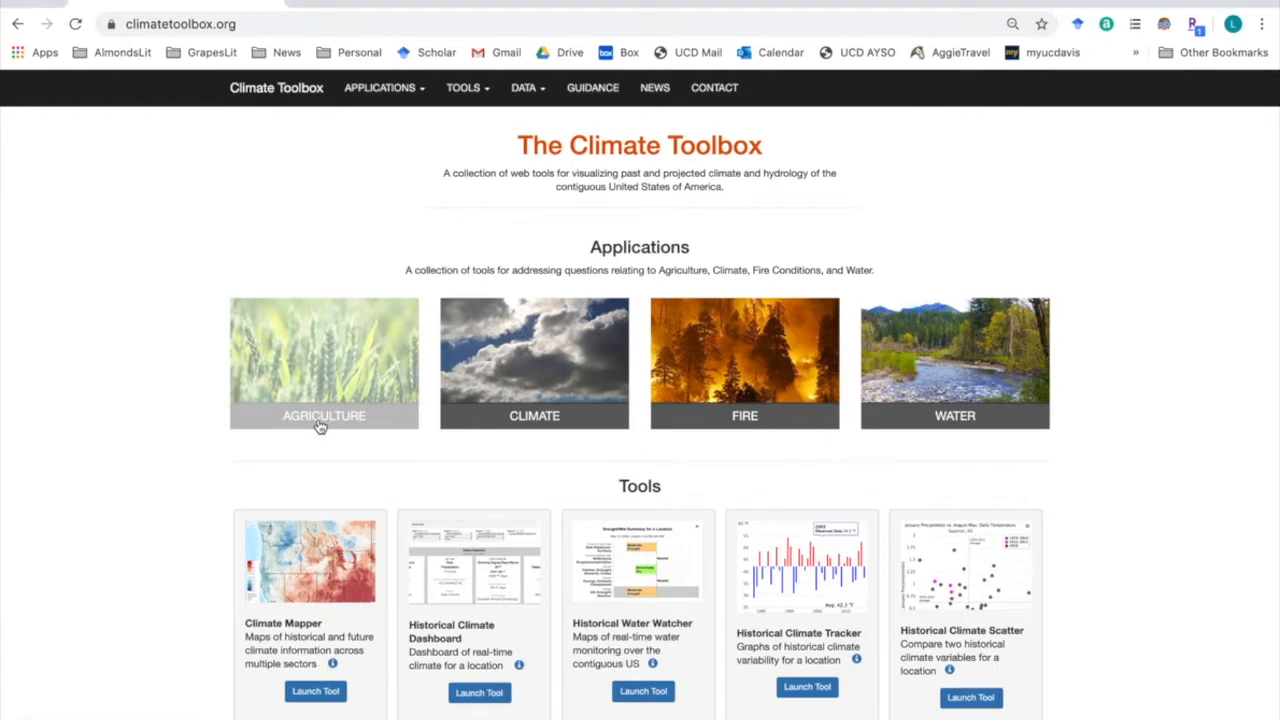
Step: Open the Future Crop Suitability tool from the Agriculture applications and continue past its introduction to the tool itself
left_click(322, 424)
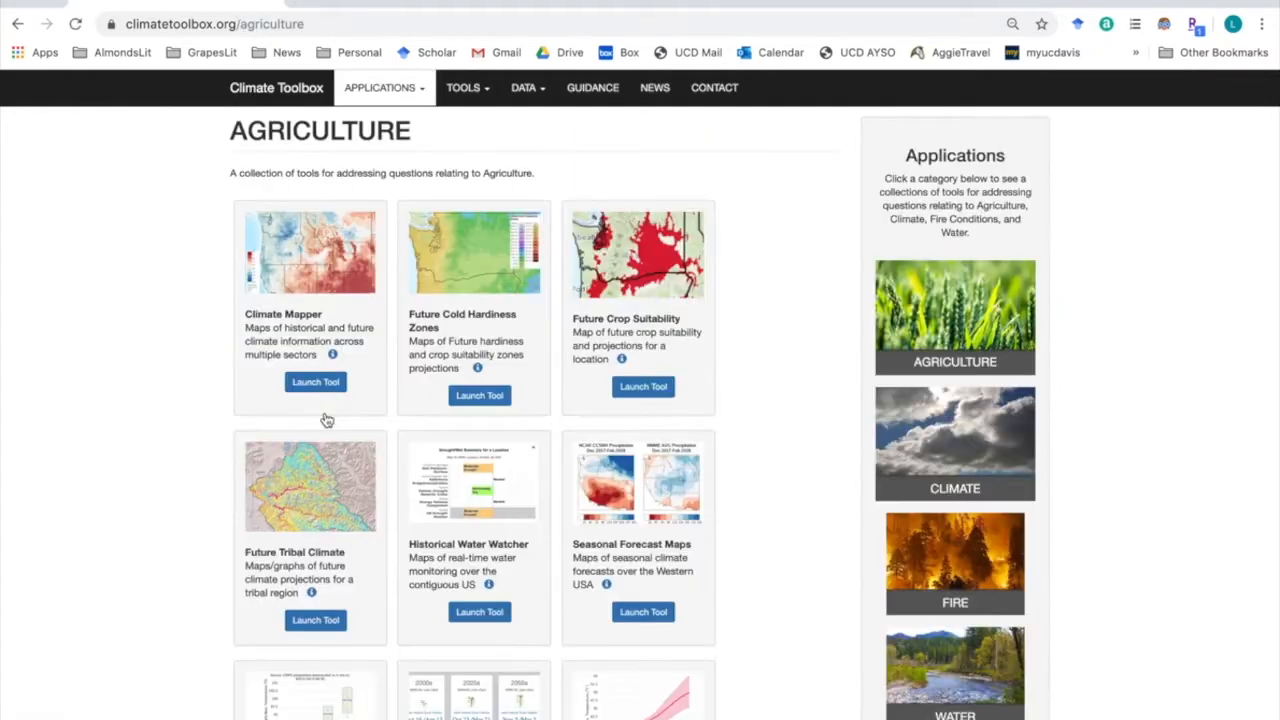
left_click(644, 388)
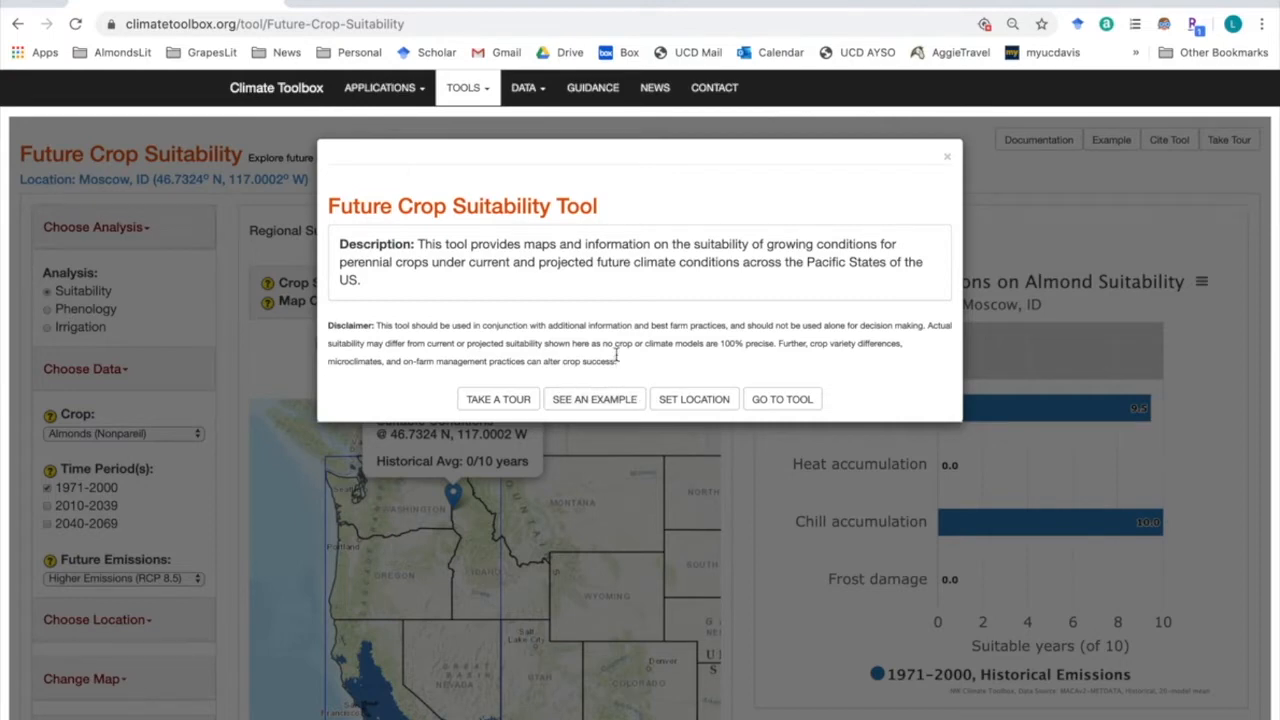
left_click(784, 401)
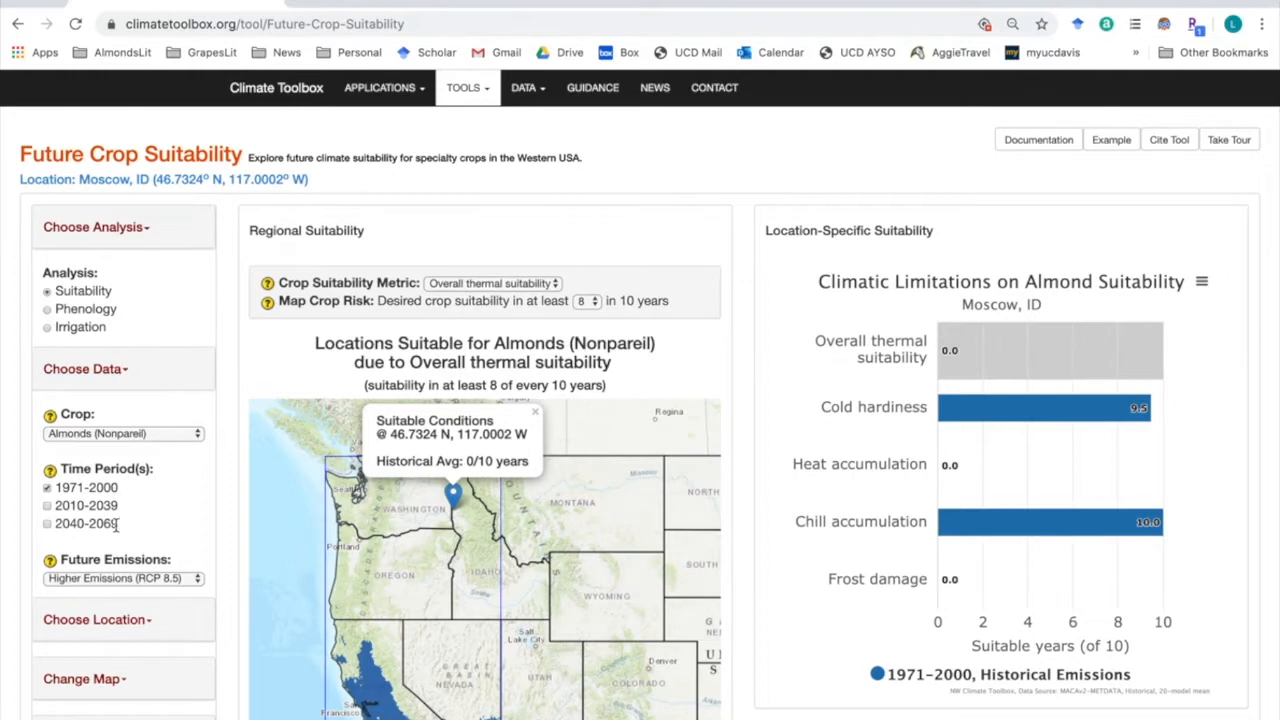
left_click(198, 580)
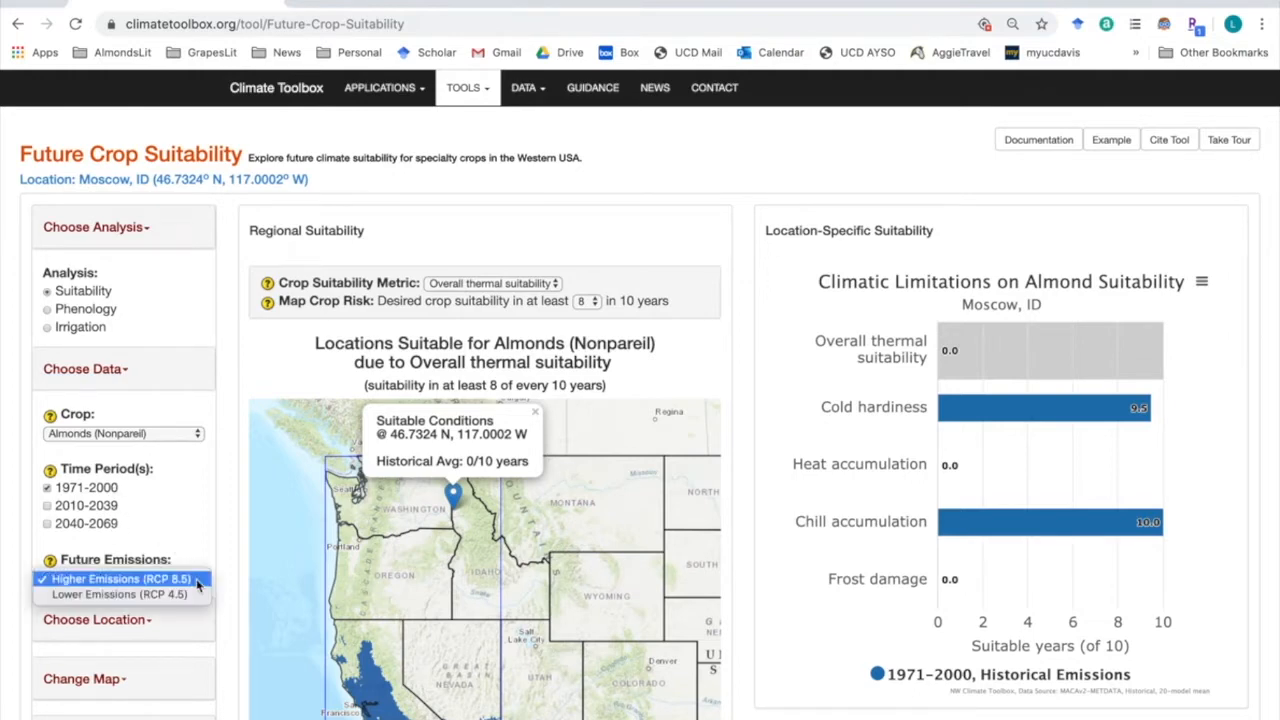
left_click(228, 578)
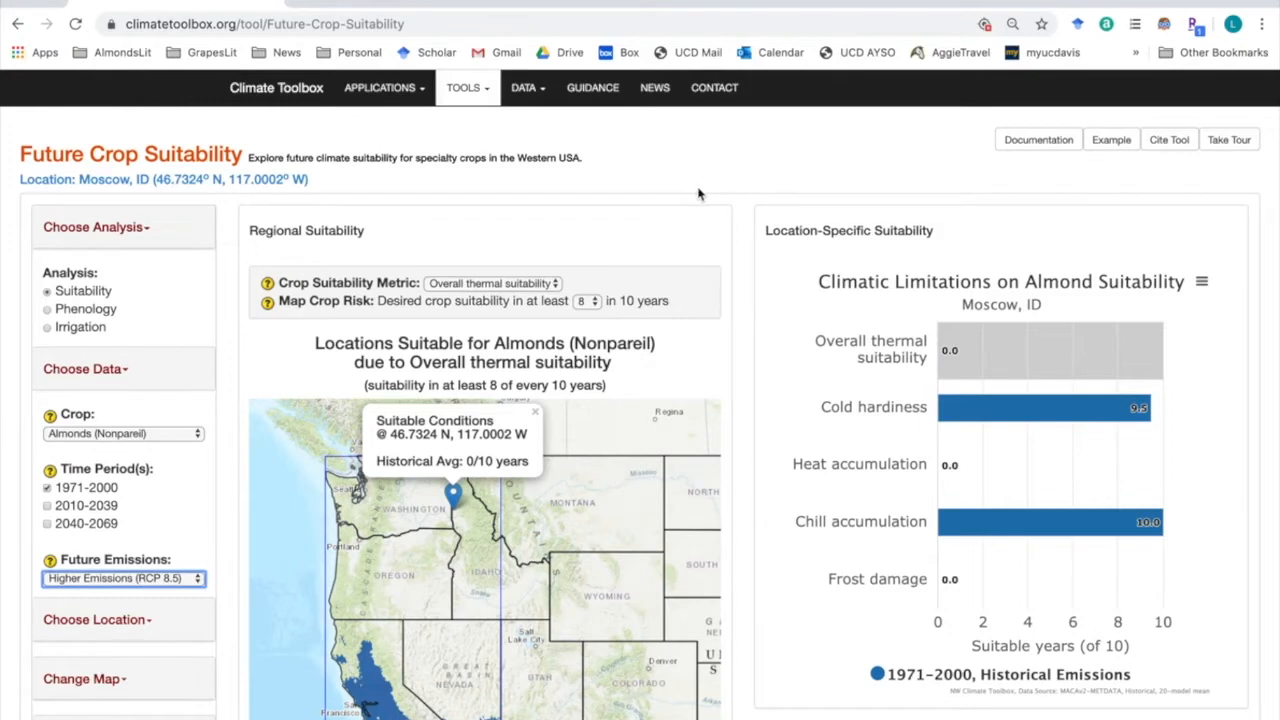
Step: Set the tool's location to Sunnyslope, ID
left_click(258, 182)
left_click(714, 236)
type("Sunnyslope")
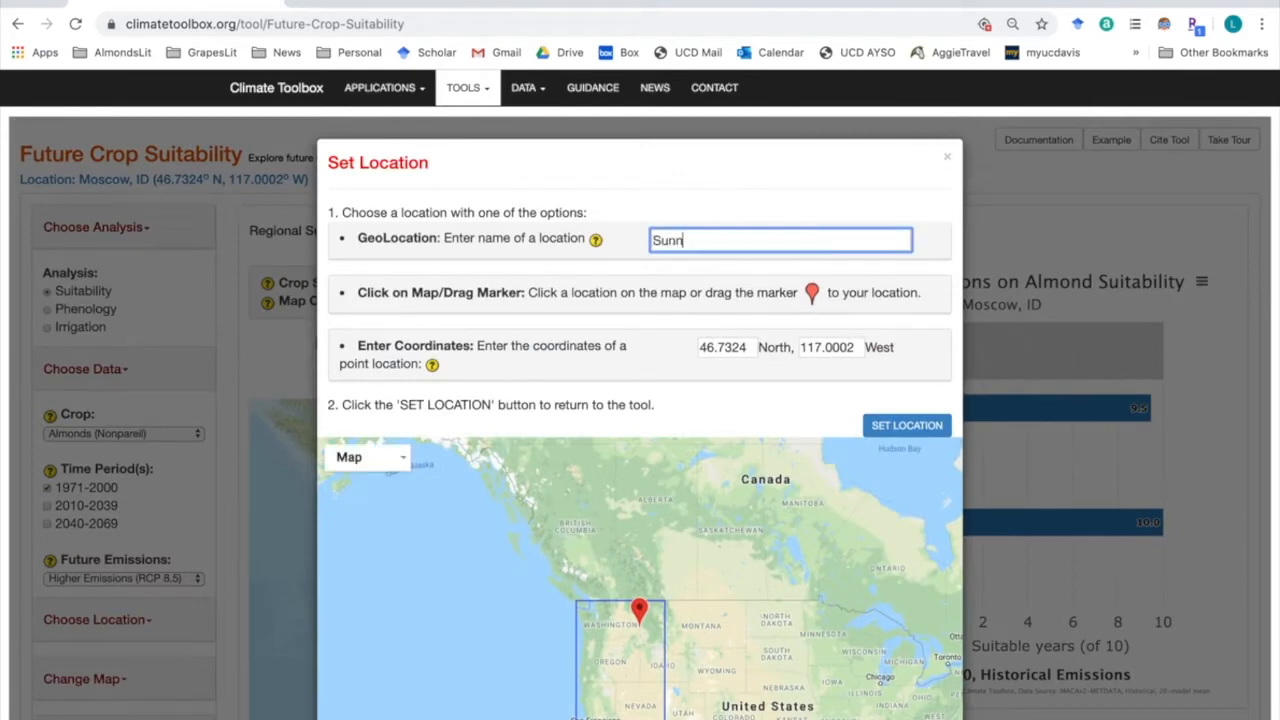
type(", ID")
left_click(903, 425)
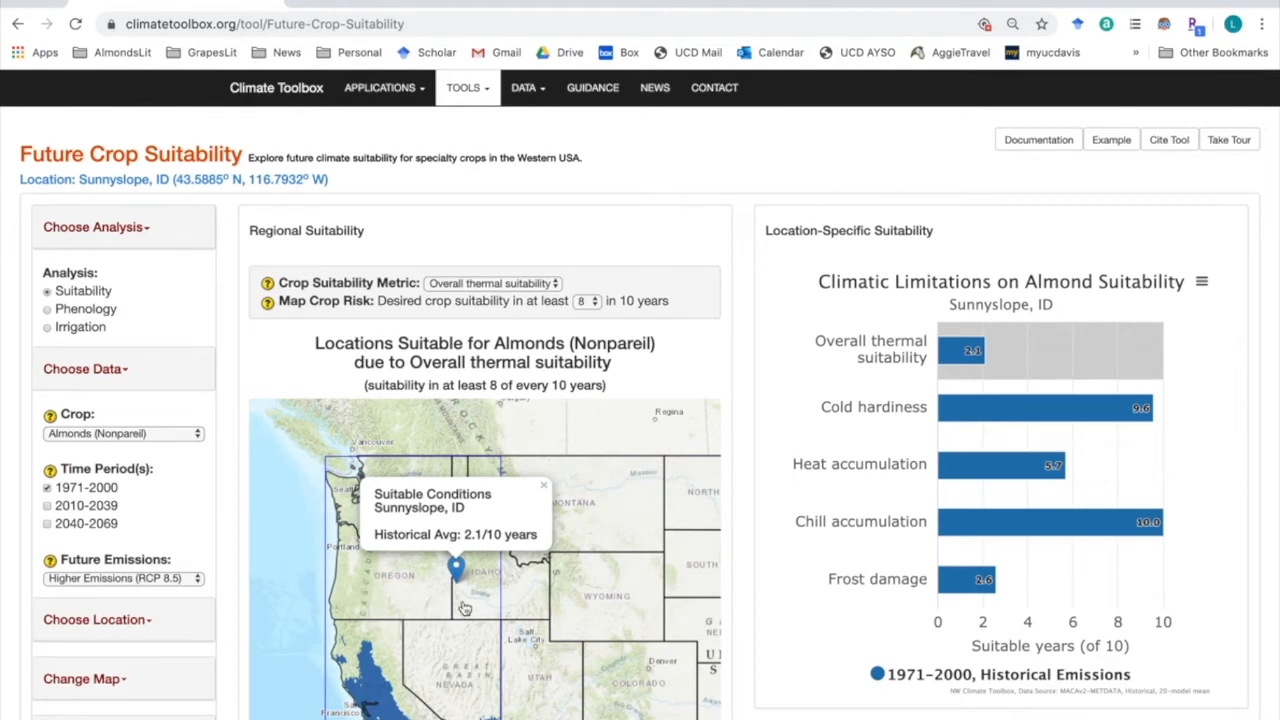
Step: Move the location marker slightly southeast of Sunnyslope, west of Lake Lowell, to 43.5725 N, 116.7765 W
scroll(465, 608, "up", 3)
scroll(465, 608, "up", 1)
mouse_move(451, 534)
left_mouse_down()
mouse_move(452, 571)
mouse_move(485, 620)
mouse_move(508, 624)
left_mouse_up()
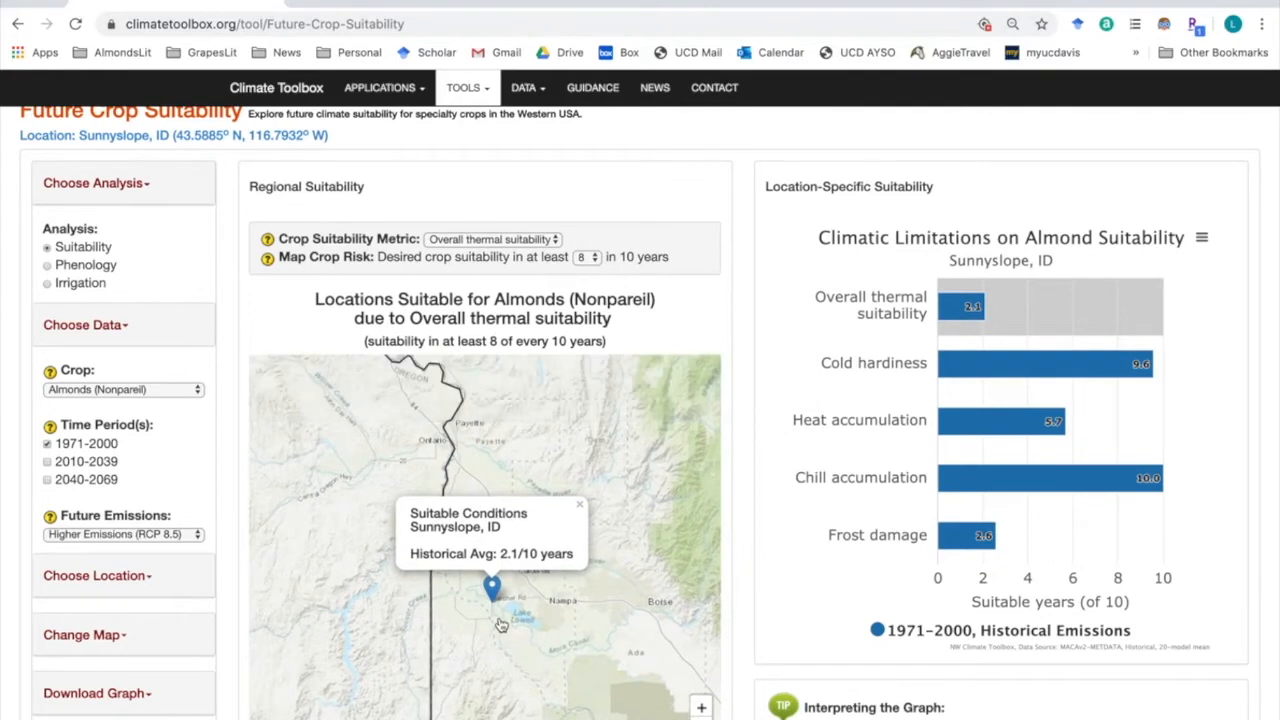
scroll(505, 624, "up", 1)
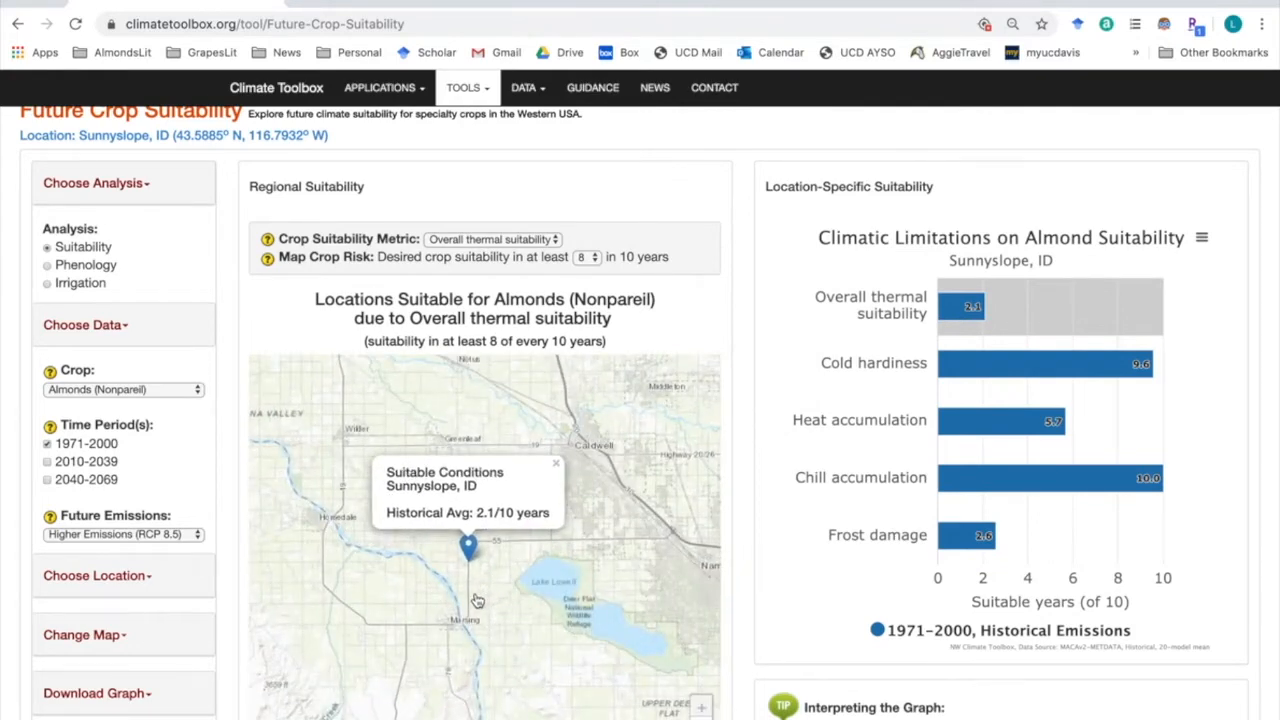
left_click(485, 587)
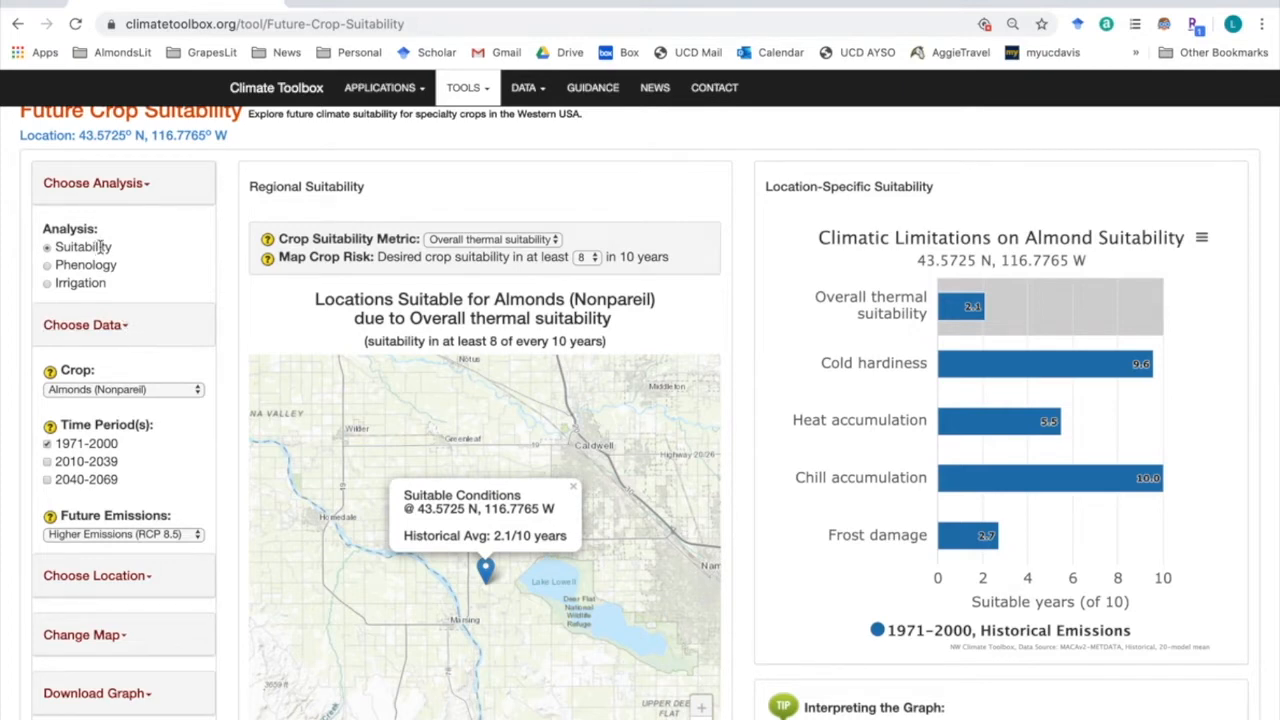
Step: Add the 2010-2039 time period to the suitability analysis for Almonds (Nonpareil), keeping Higher Emissions (RCP 8.5)
left_click(155, 392)
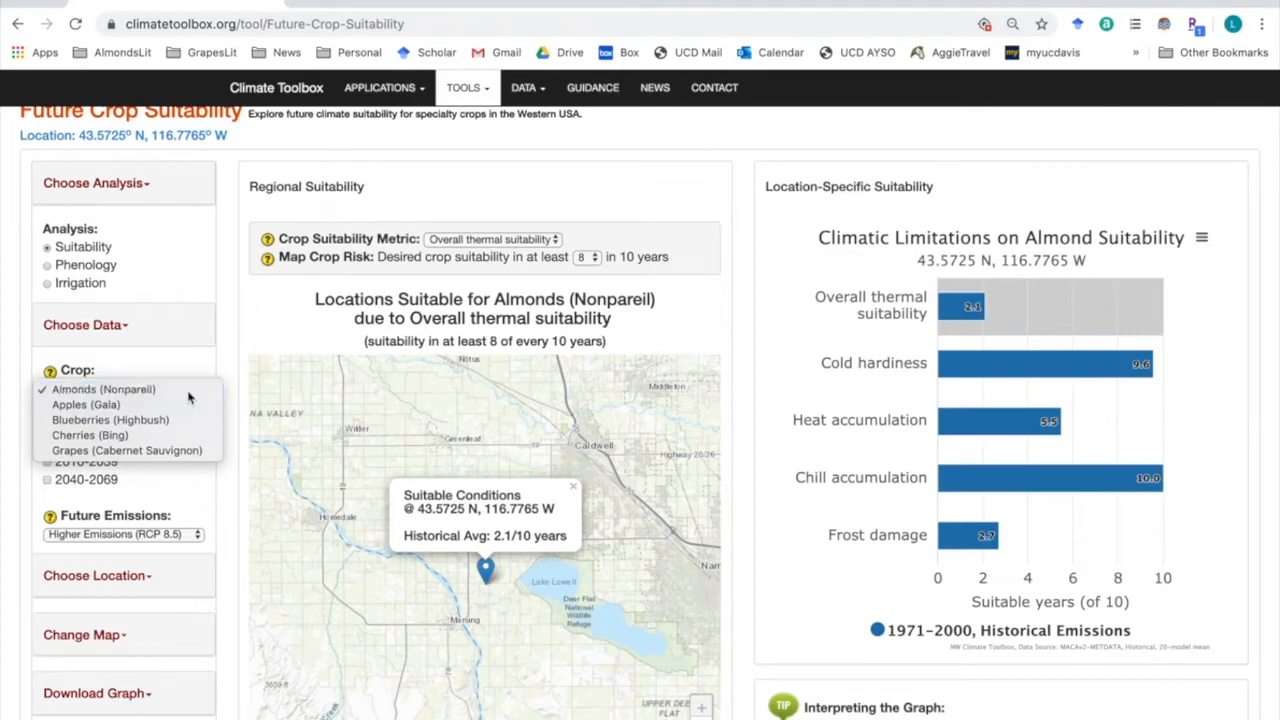
left_click(188, 397)
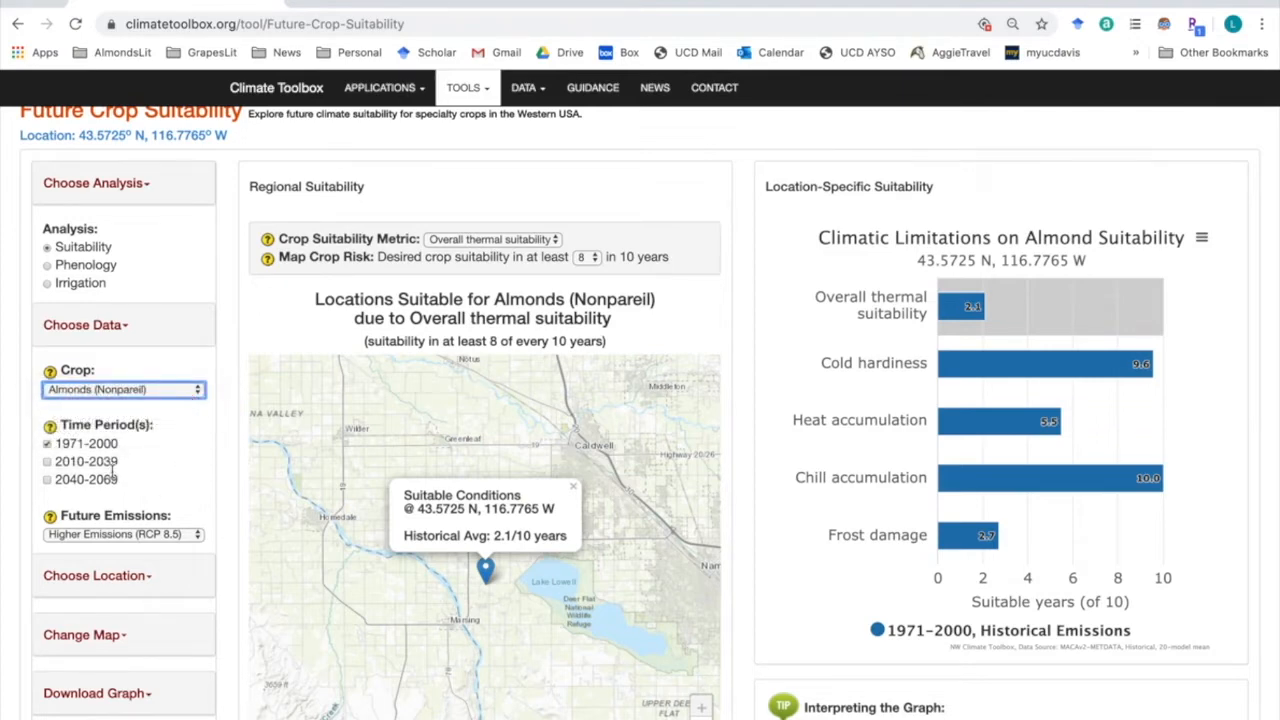
left_click(47, 462)
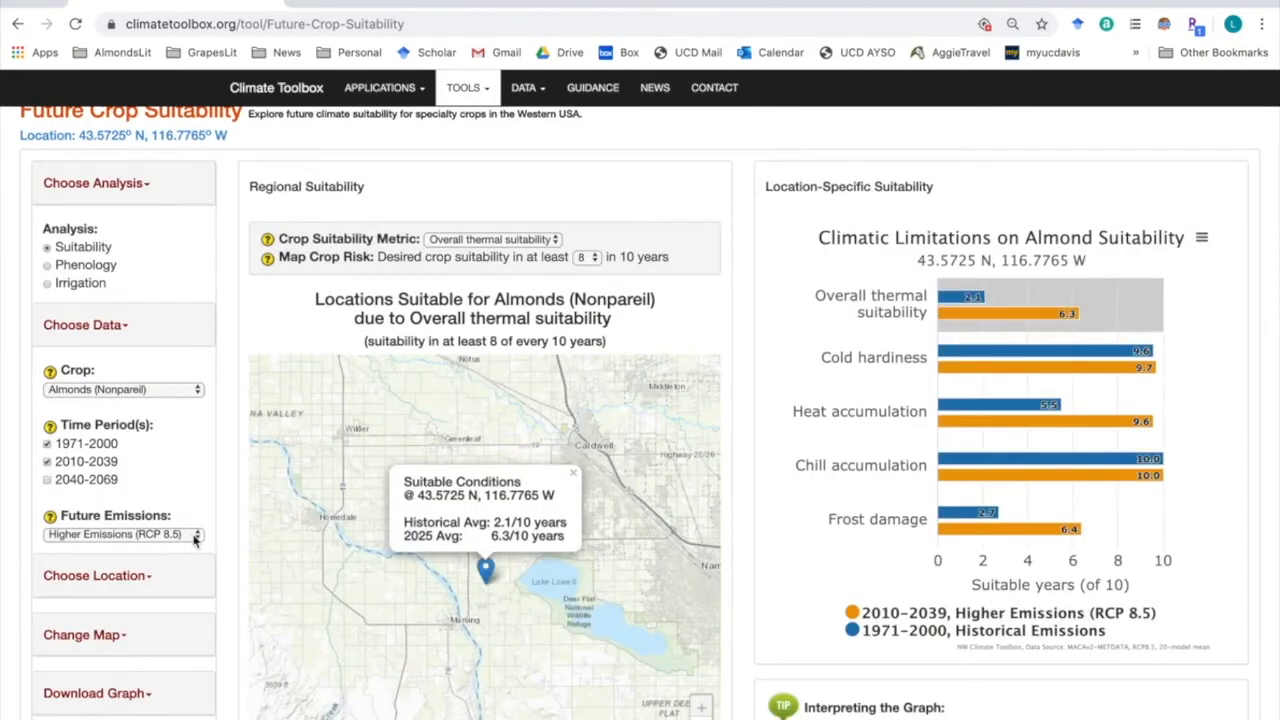
left_click(191, 537)
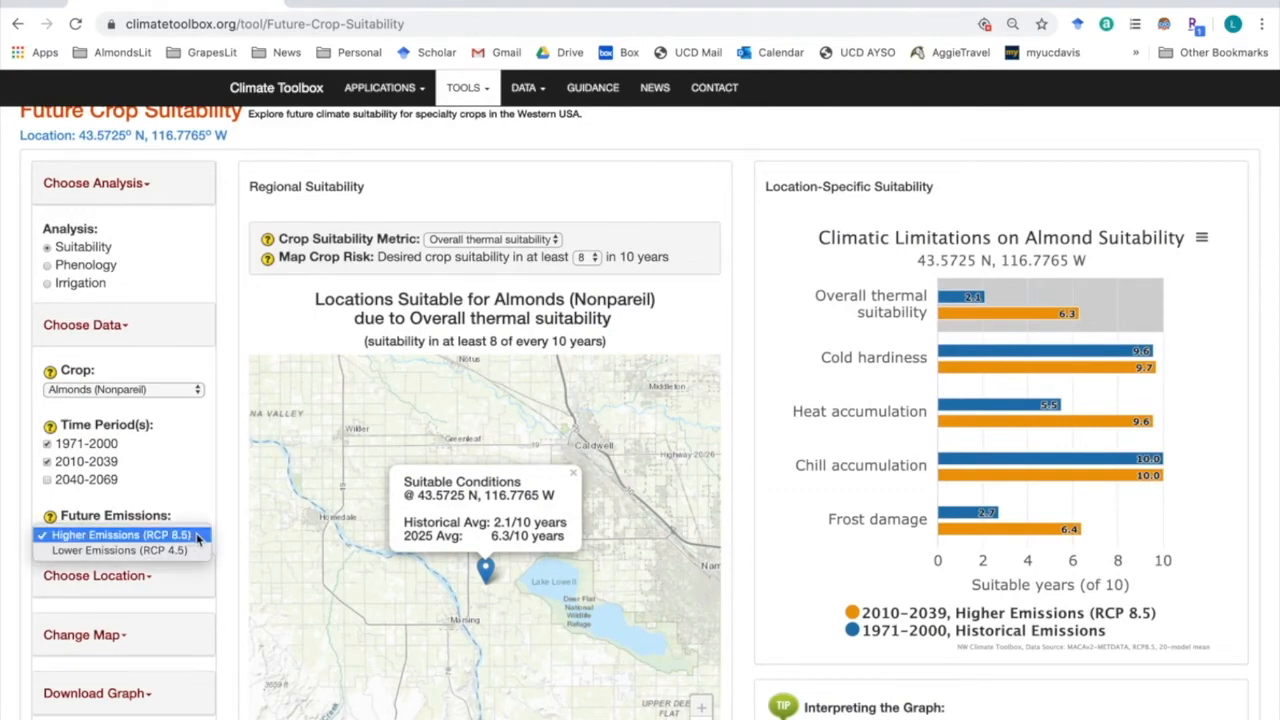
left_click(203, 537)
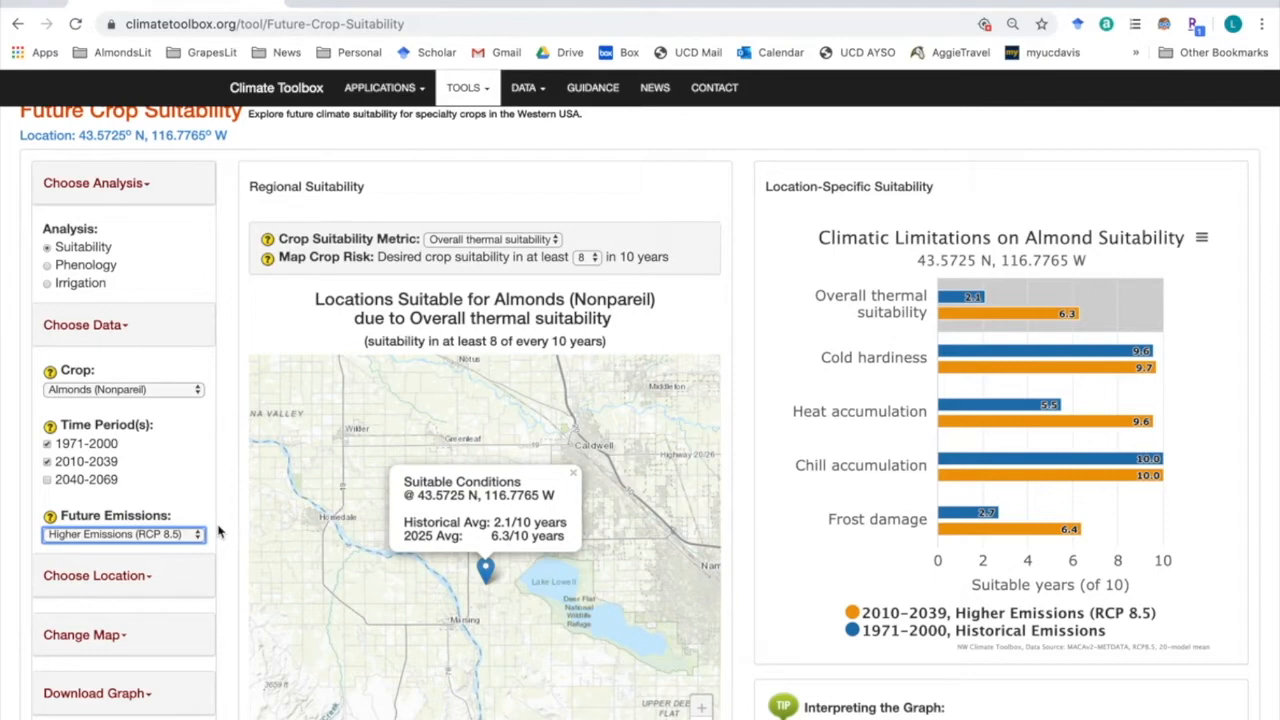
Step: Set the map crop risk to at least 5 in 10 years and the future emissions to Lower Emissions (RCP 4.5)
left_click(590, 258)
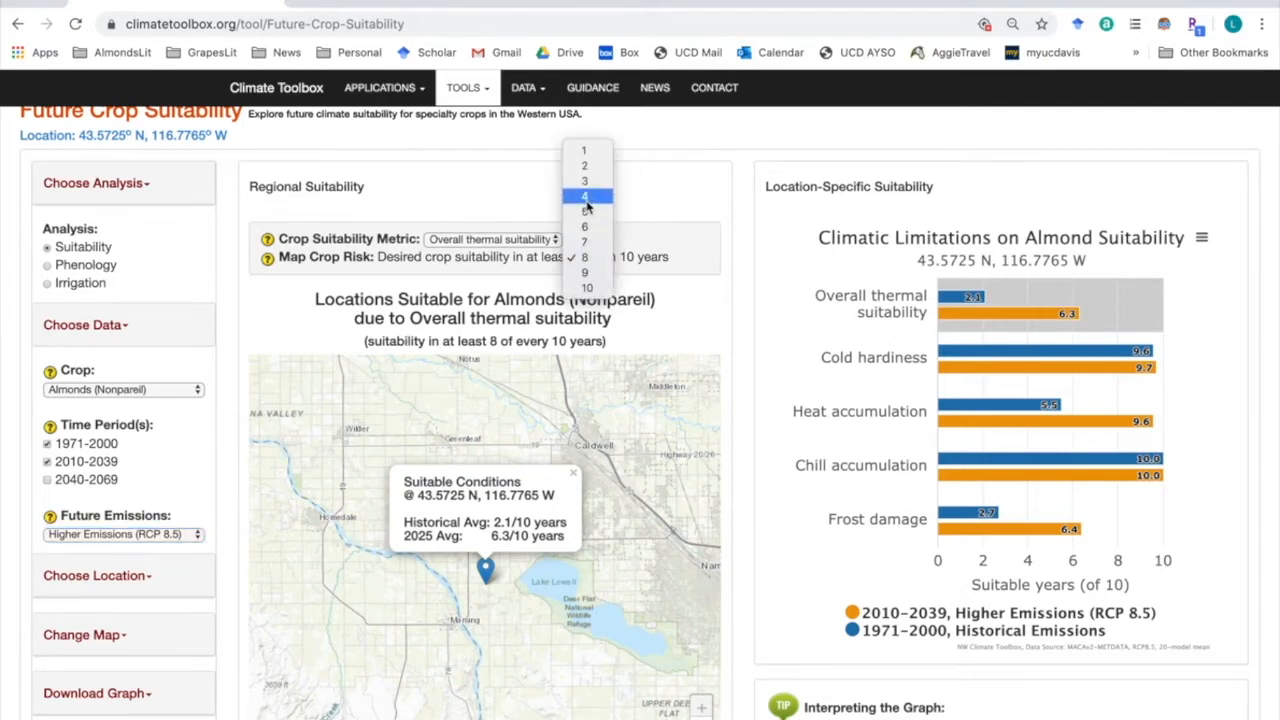
left_click(587, 213)
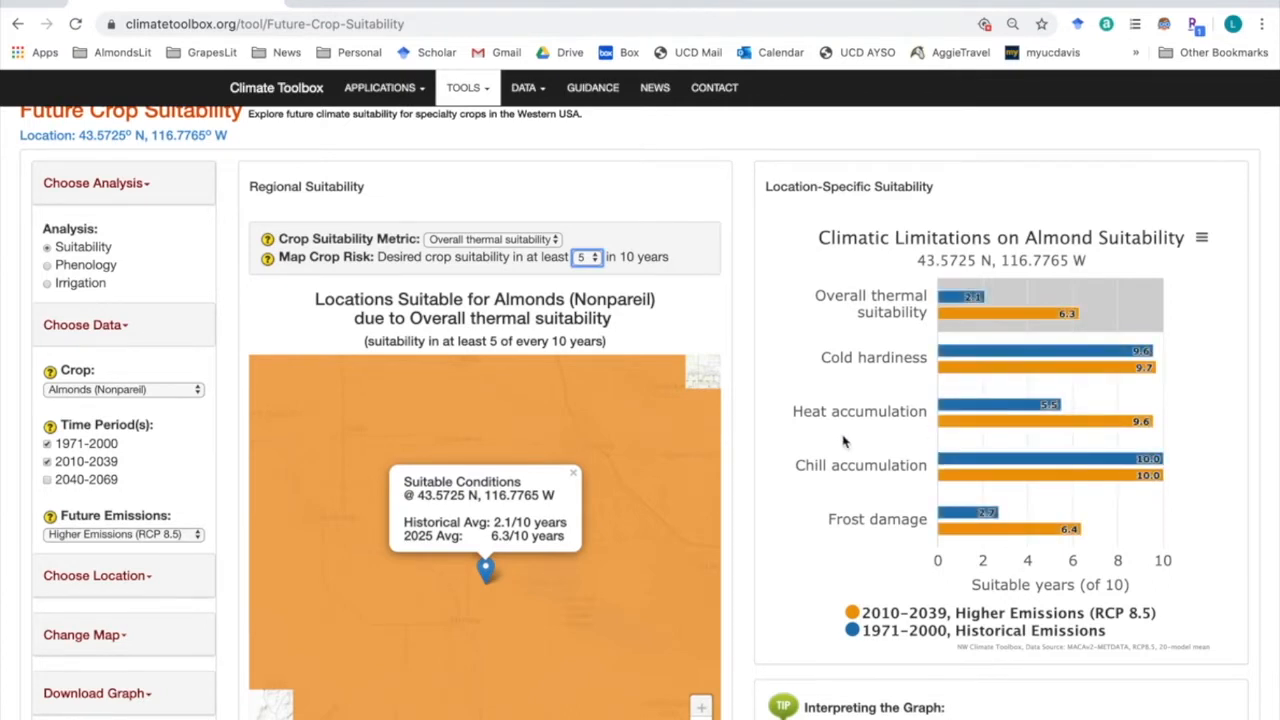
scroll(843, 441, "up", 1)
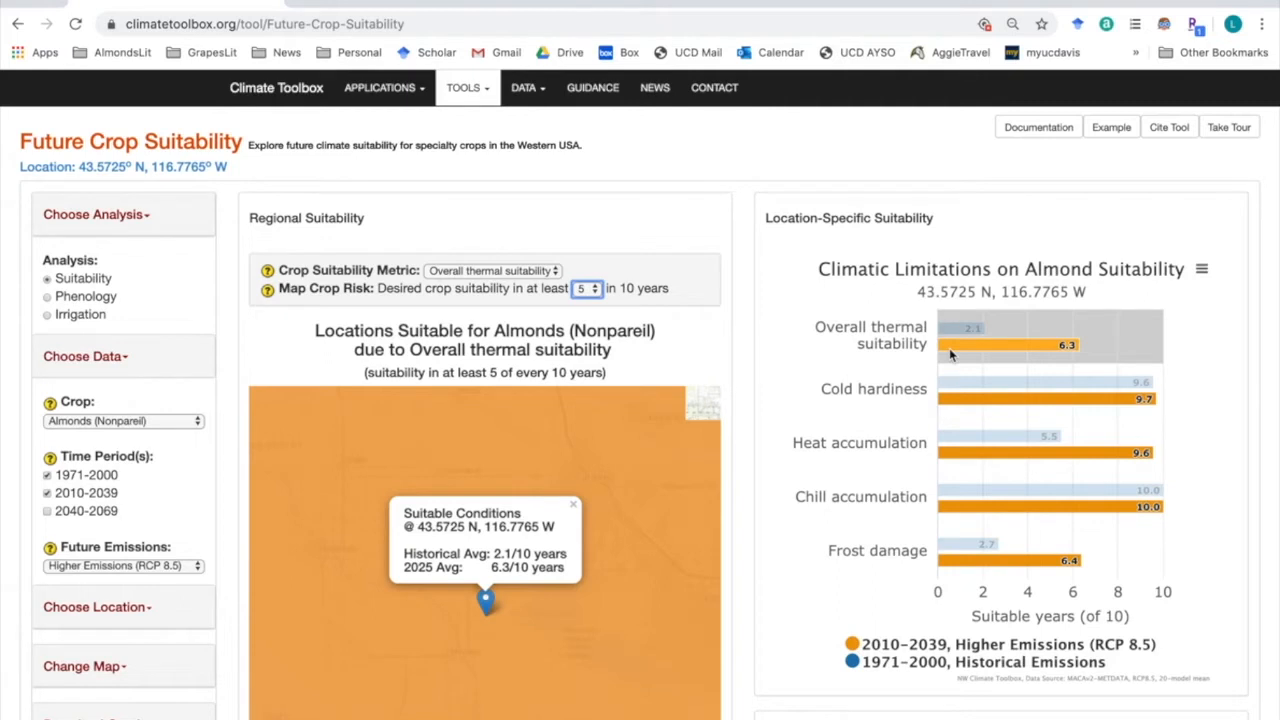
scroll(857, 404, "down", 1)
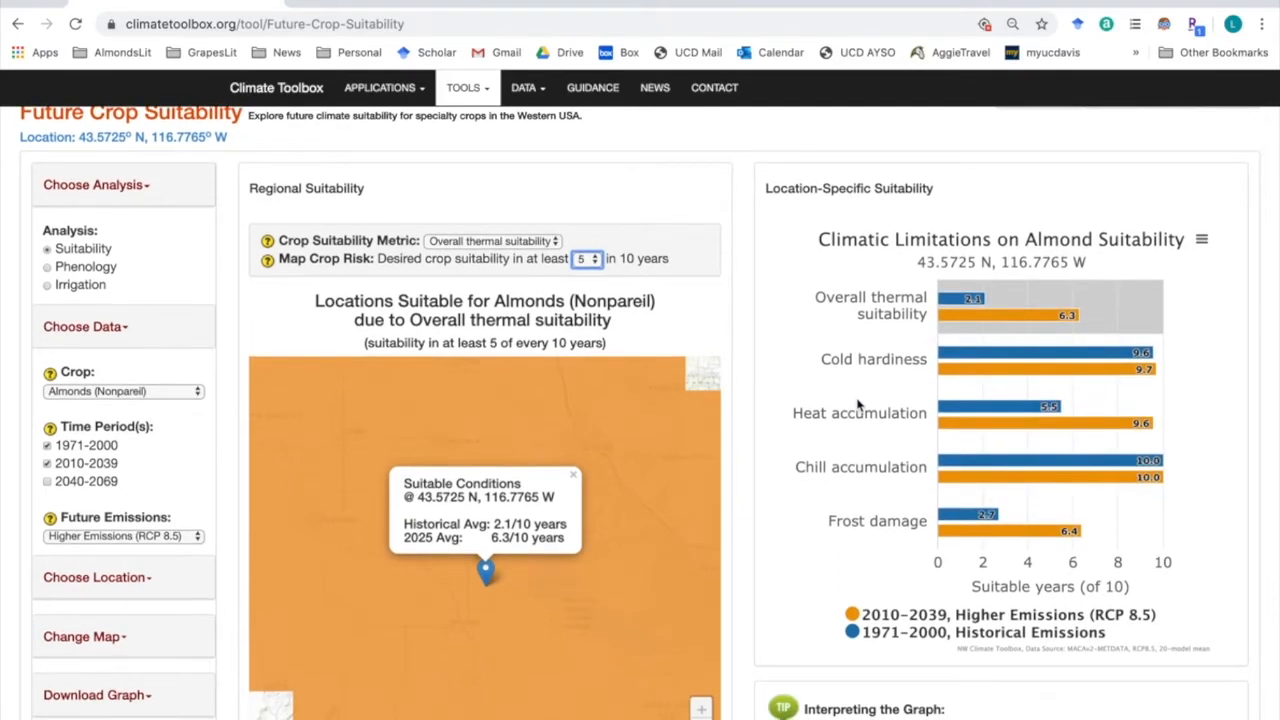
left_click(192, 538)
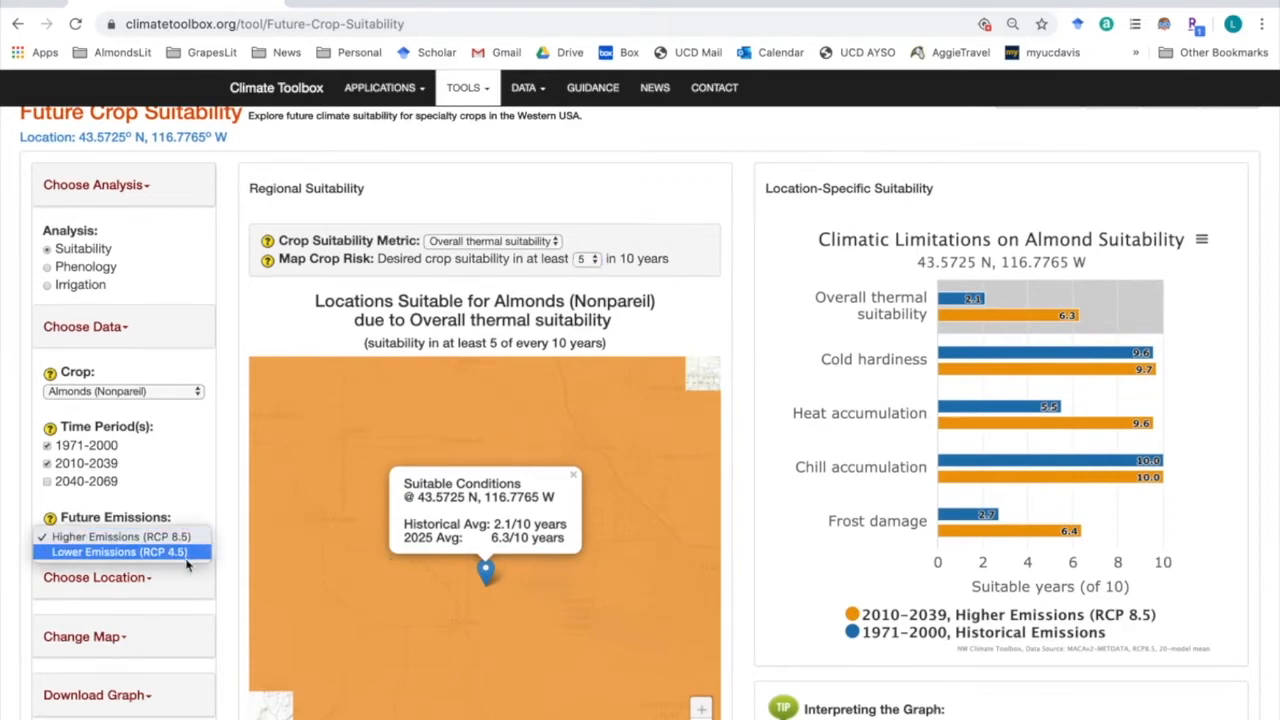
left_click(185, 558)
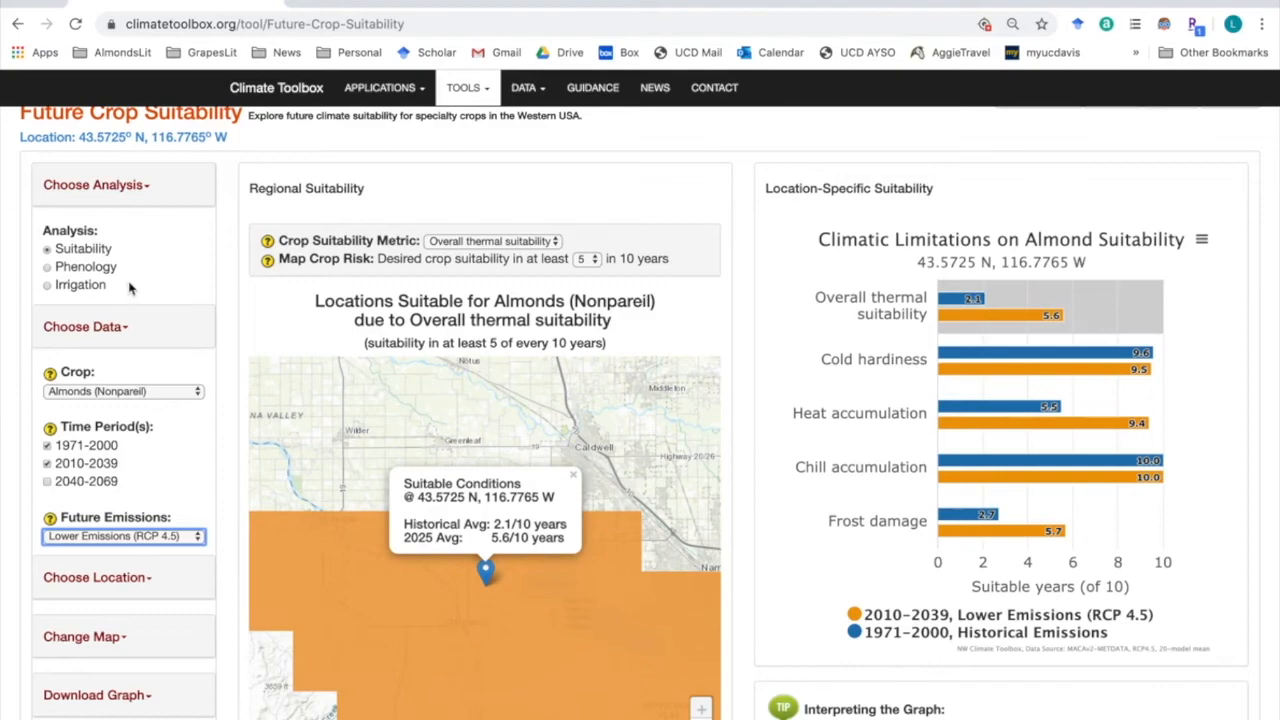
Step: Switch to the Phenology analysis for Cherries (Bing) under Higher Emissions (RCP 8.5)
left_click(48, 270)
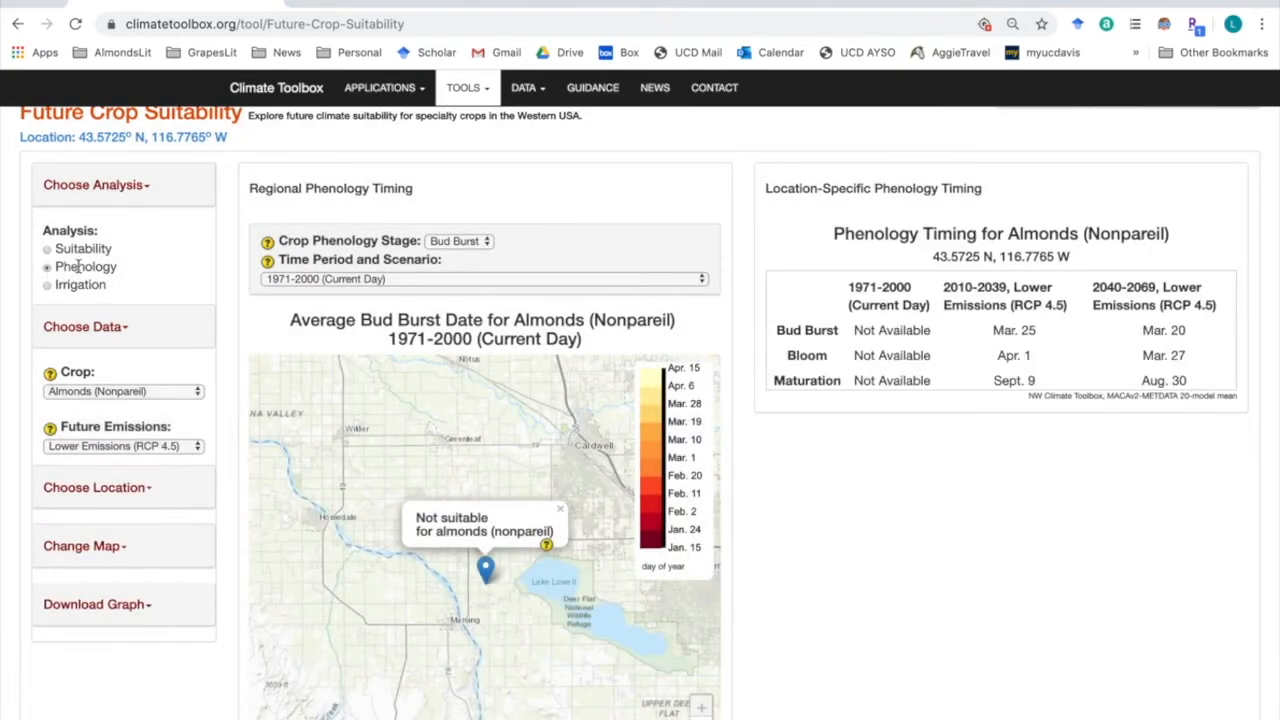
left_click(186, 392)
left_click(186, 440)
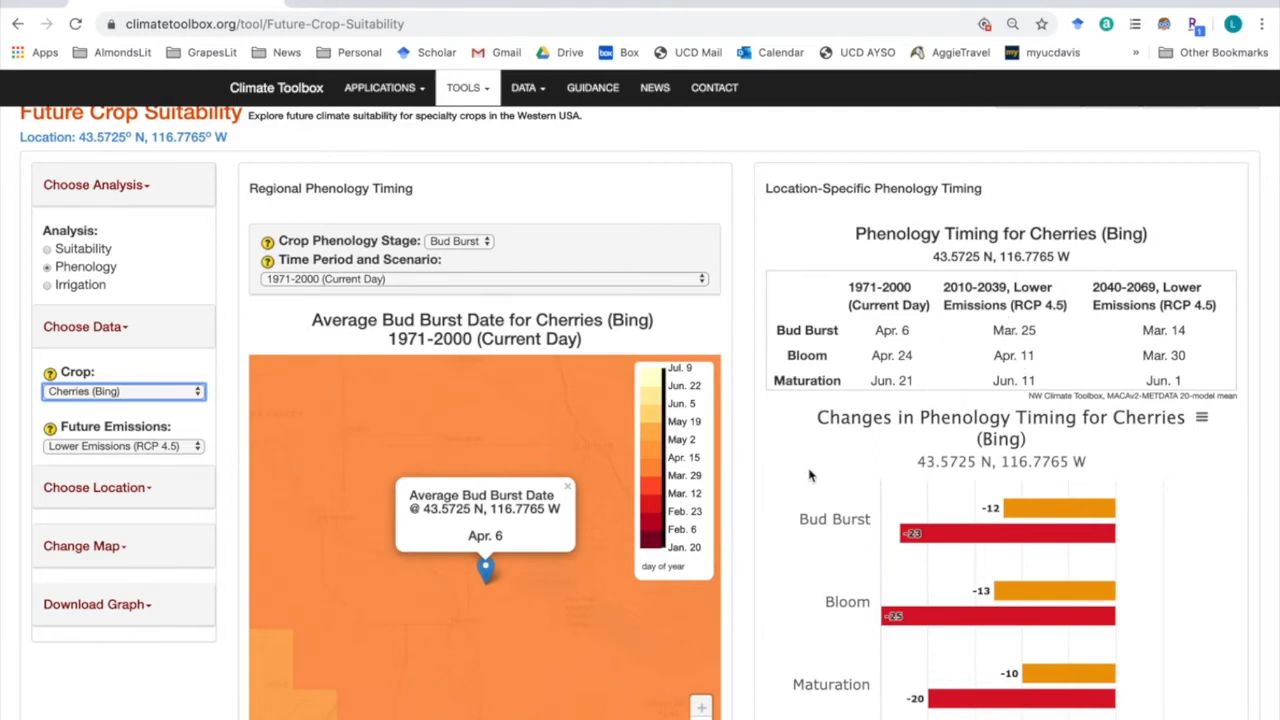
left_click(192, 448)
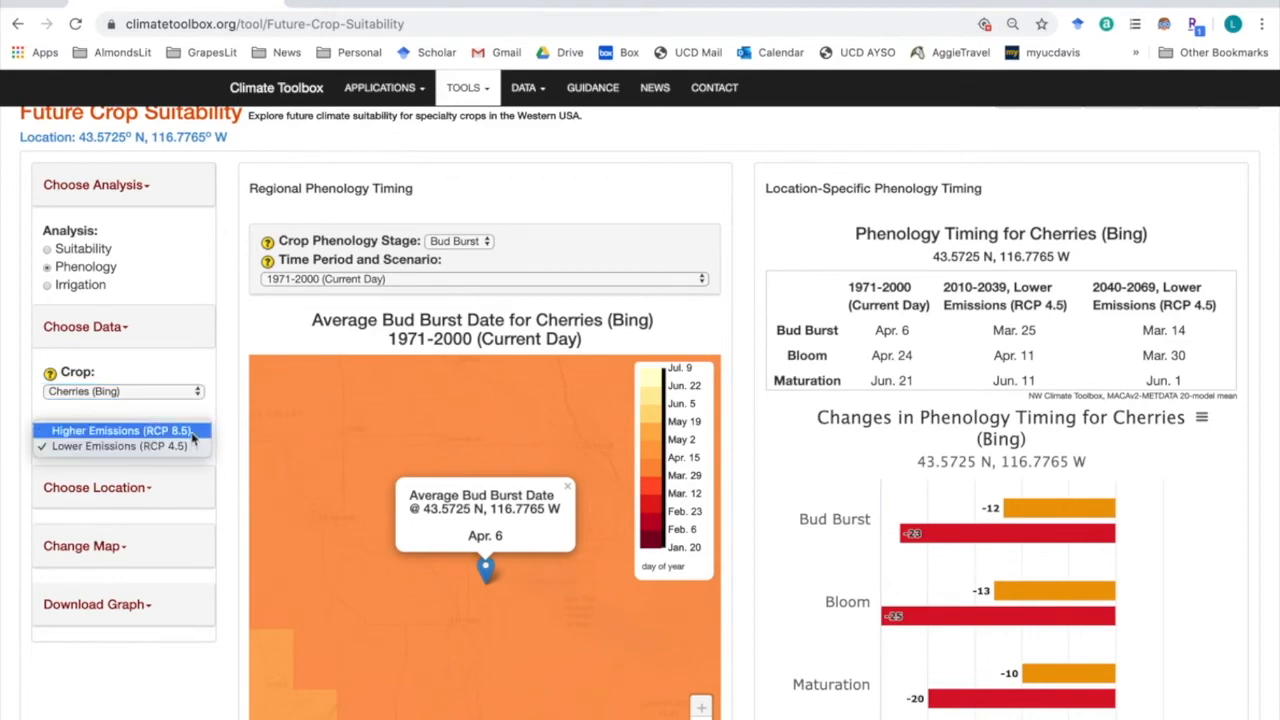
left_click(193, 432)
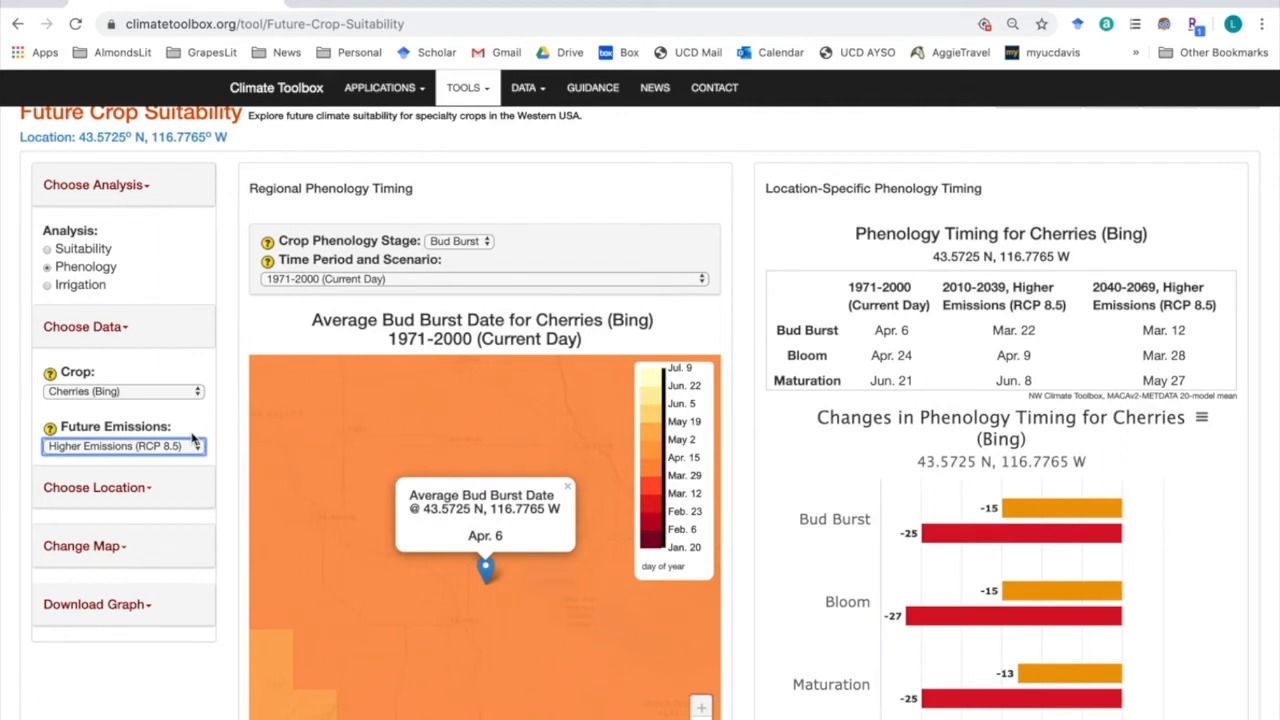
Step: Map the Bloom stage of the cherries, followed by the Maturation stage, for 1971-2000
scroll(872, 457, "down", 1)
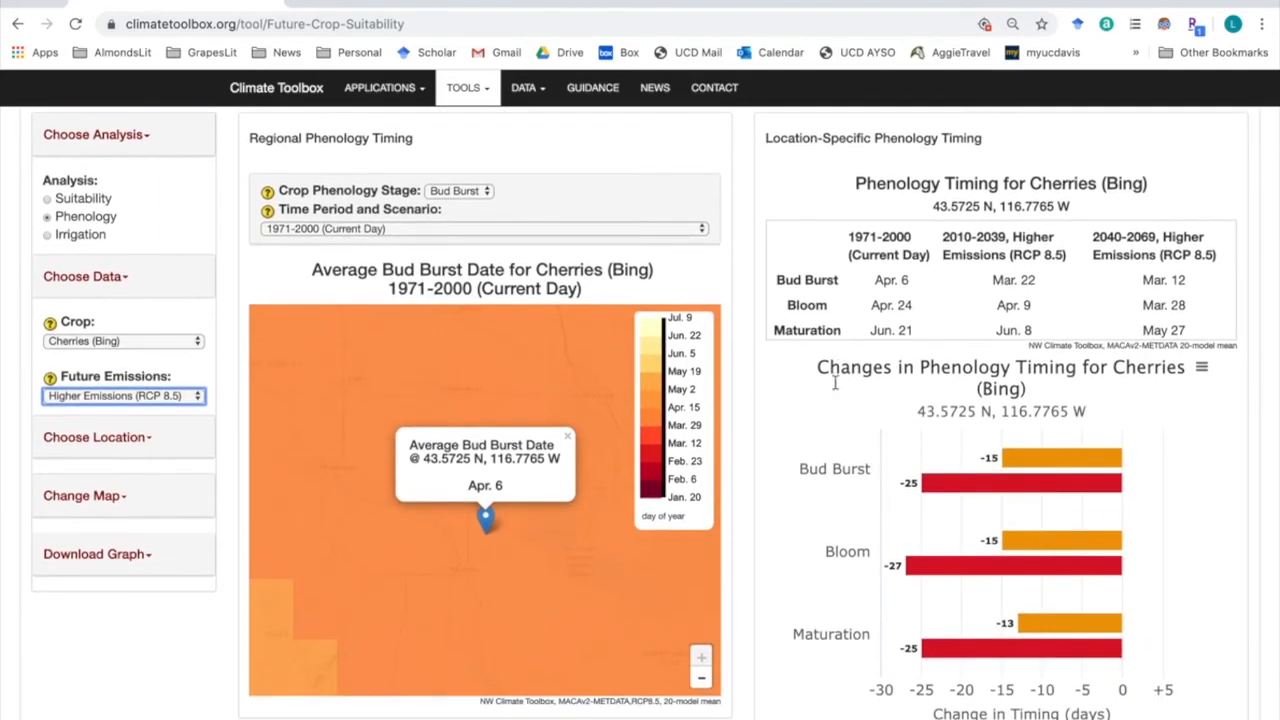
left_click(481, 191)
left_click(478, 205)
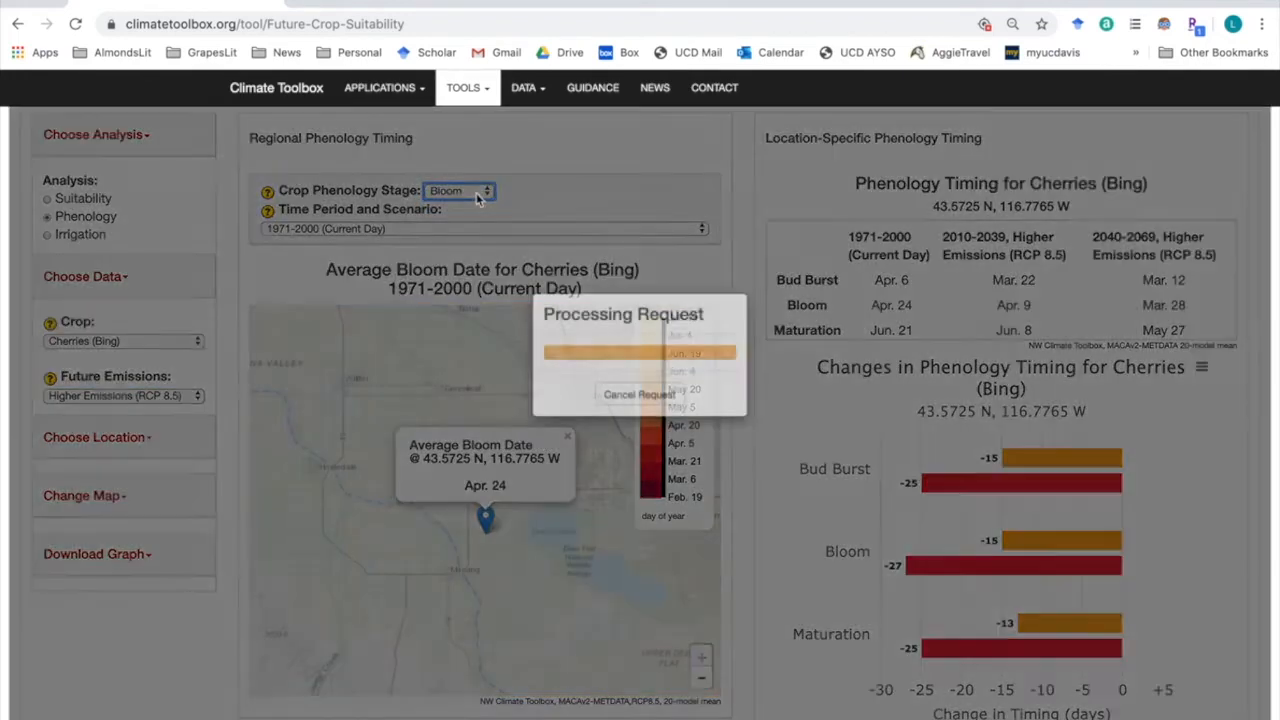
left_click(478, 192)
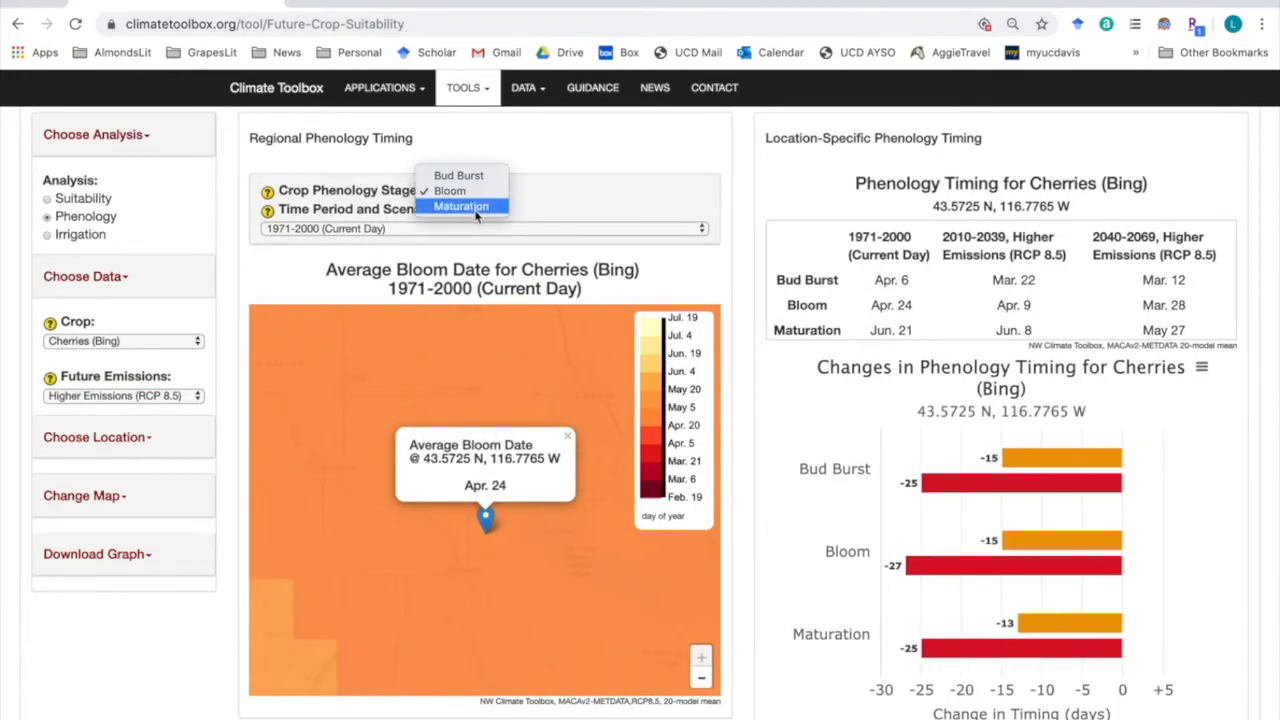
left_click(476, 207)
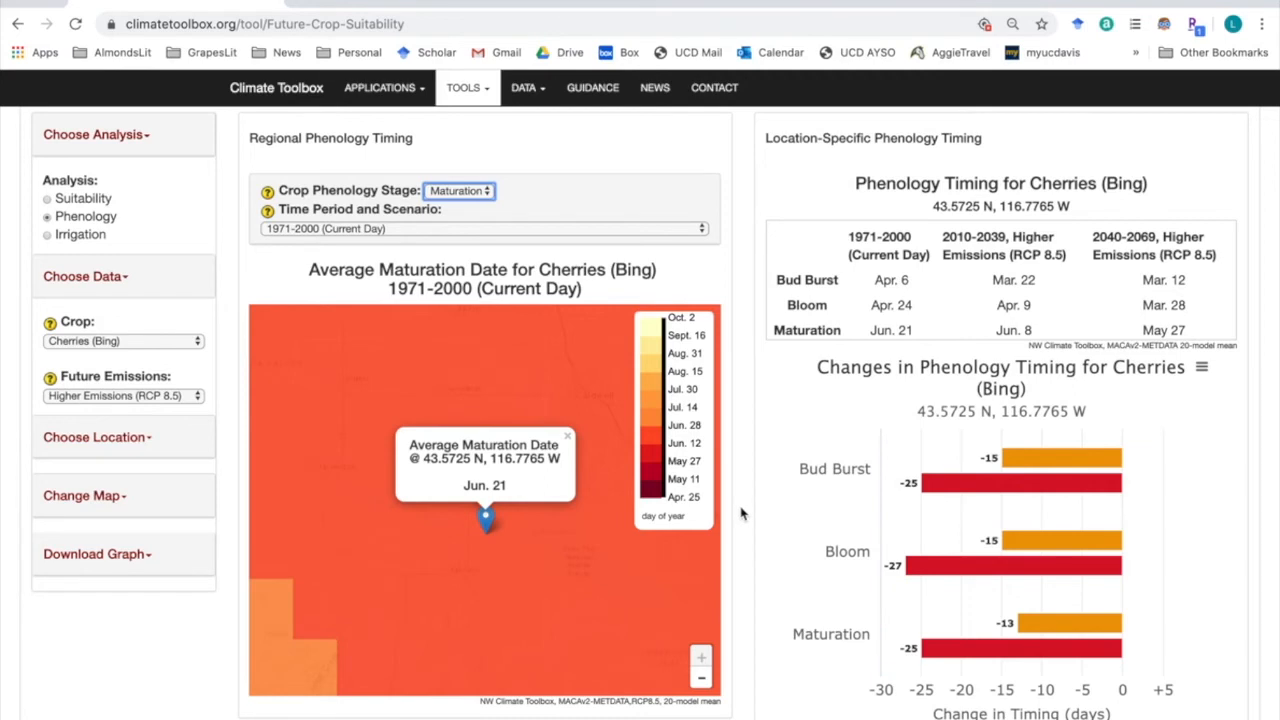
Step: Switch to the Irrigation analysis and review the table and chart of the cherries' irrigation demand
left_click(46, 237)
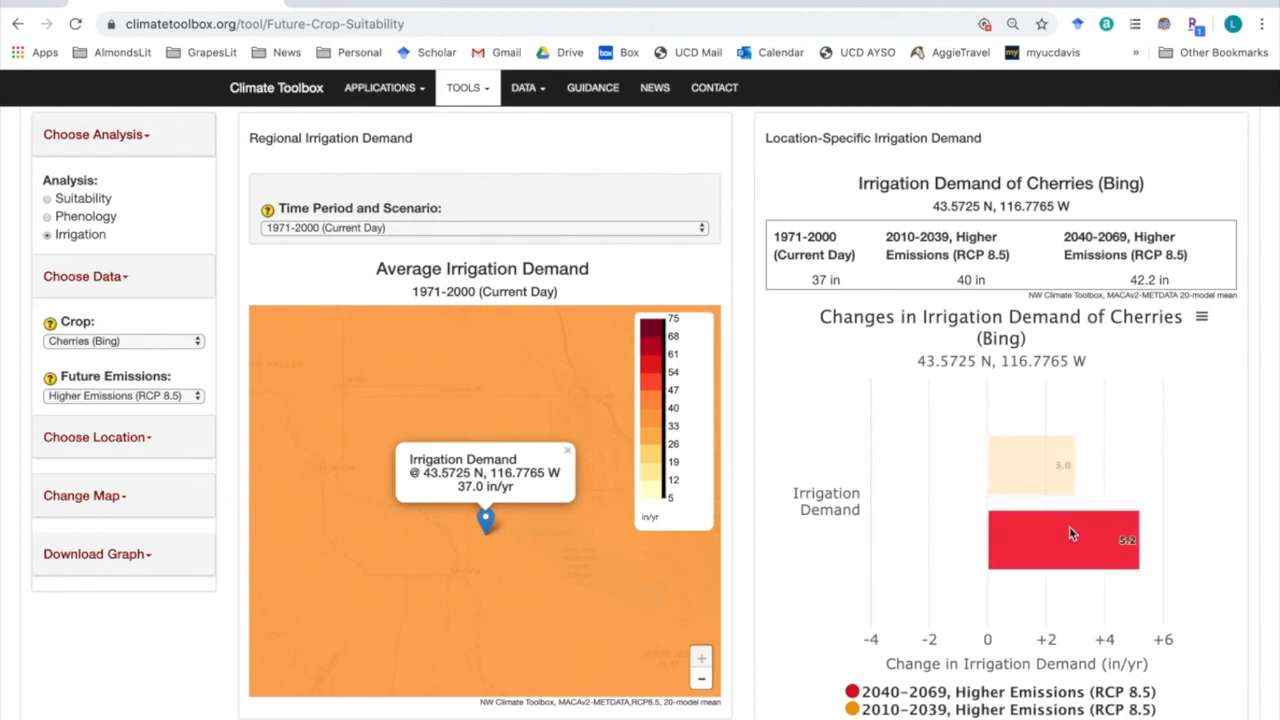
scroll(774, 673, "down", 1)
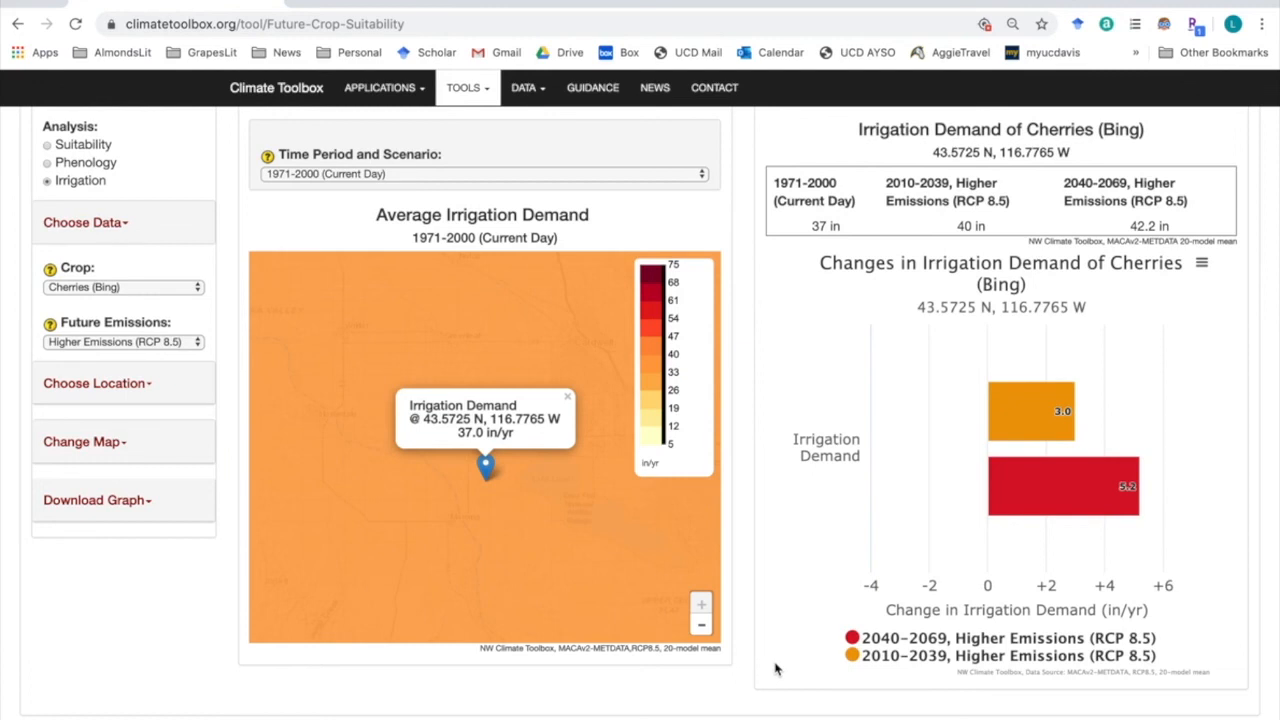
scroll(776, 668, "up", 2)
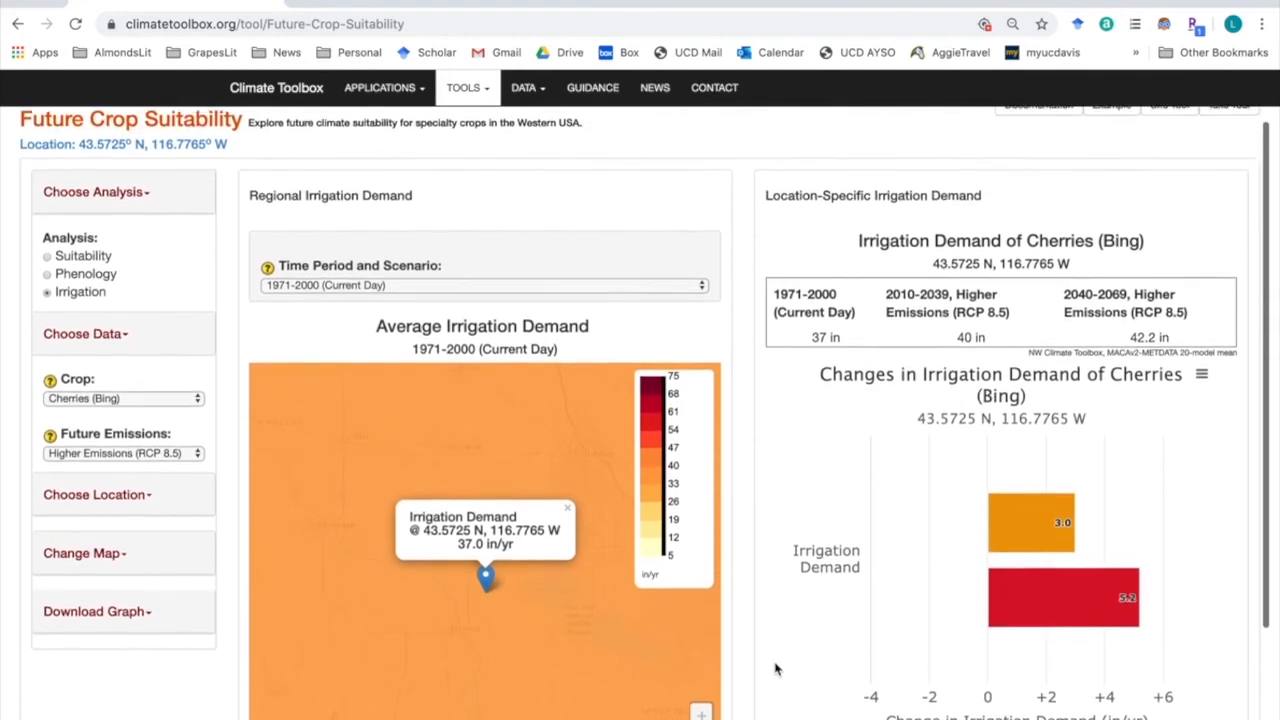
scroll(776, 668, "up", 1)
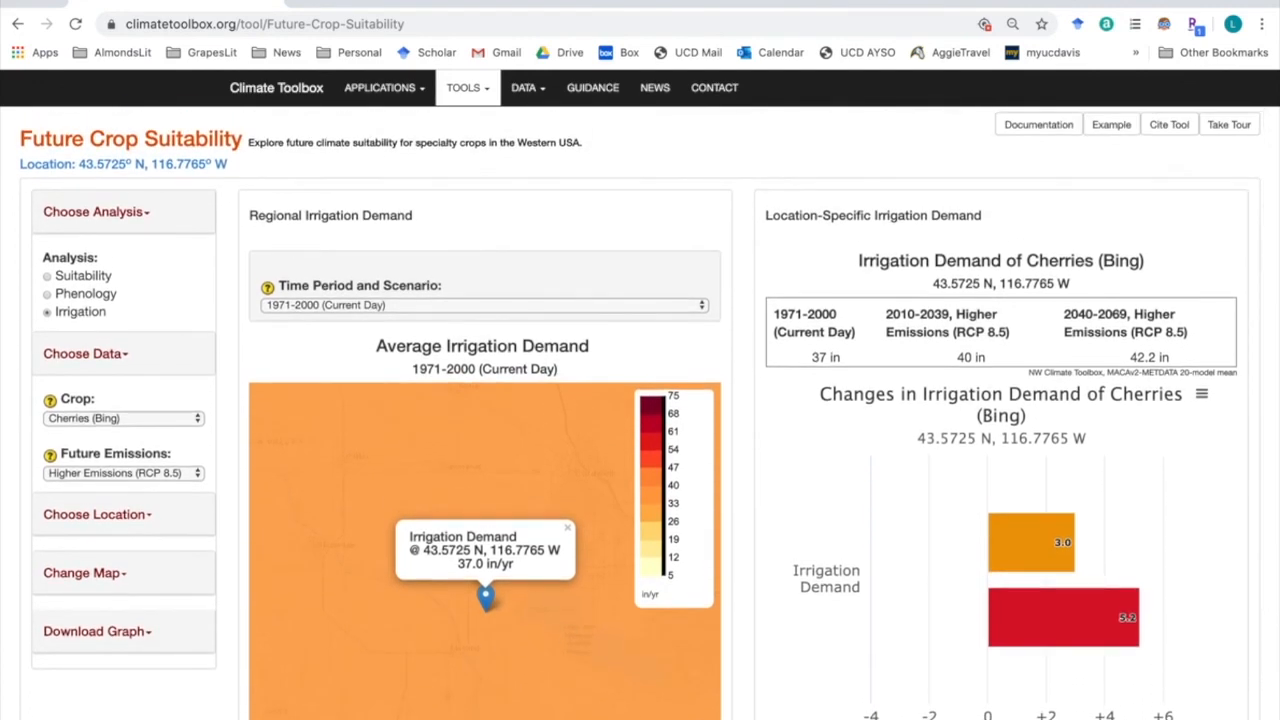